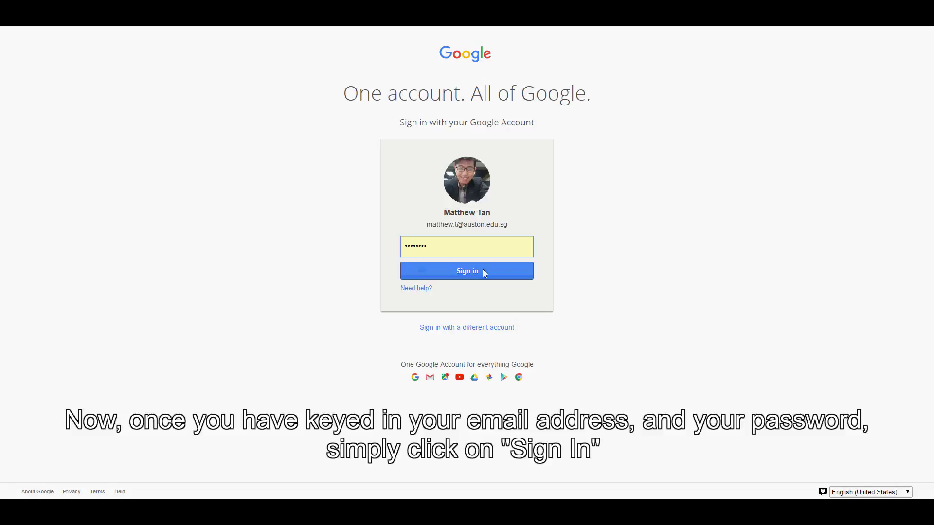
- Sign in to the student's school Google account with the entered email and password
left_click(483, 269)
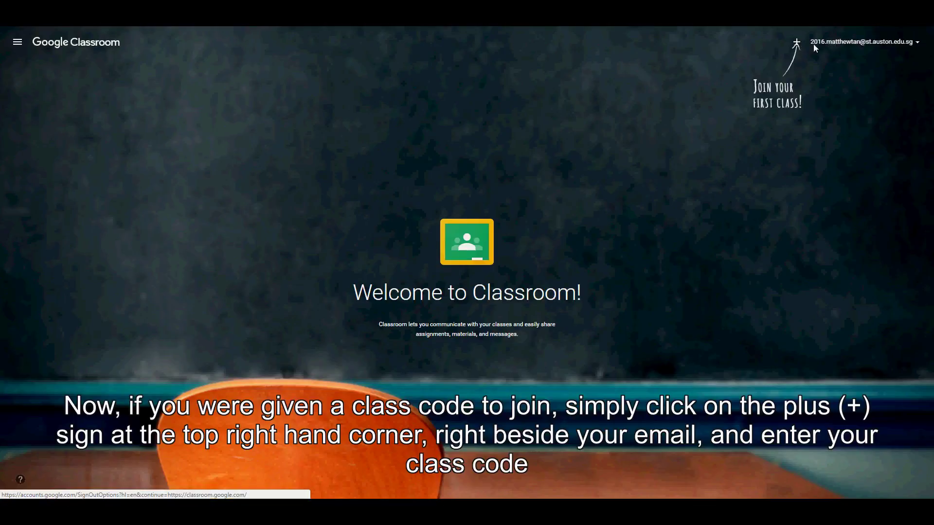
left_click(796, 43)
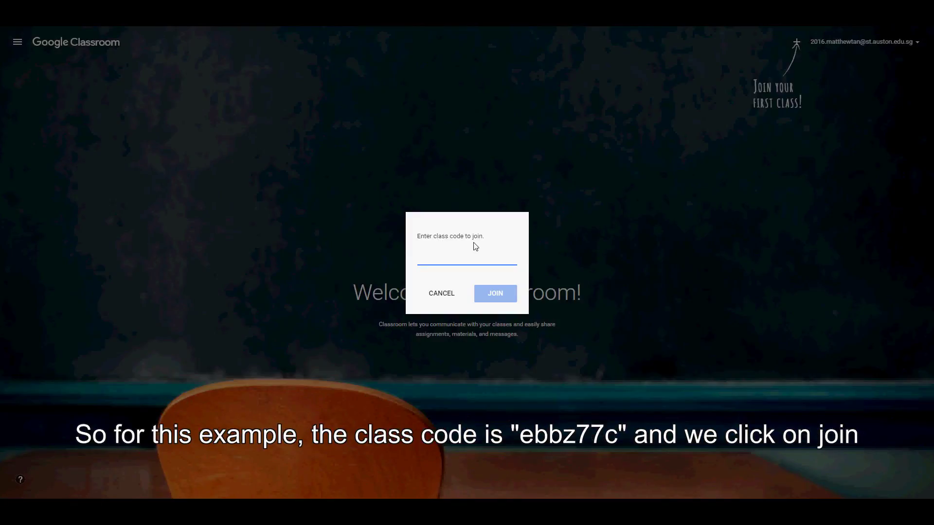
left_click(495, 295)
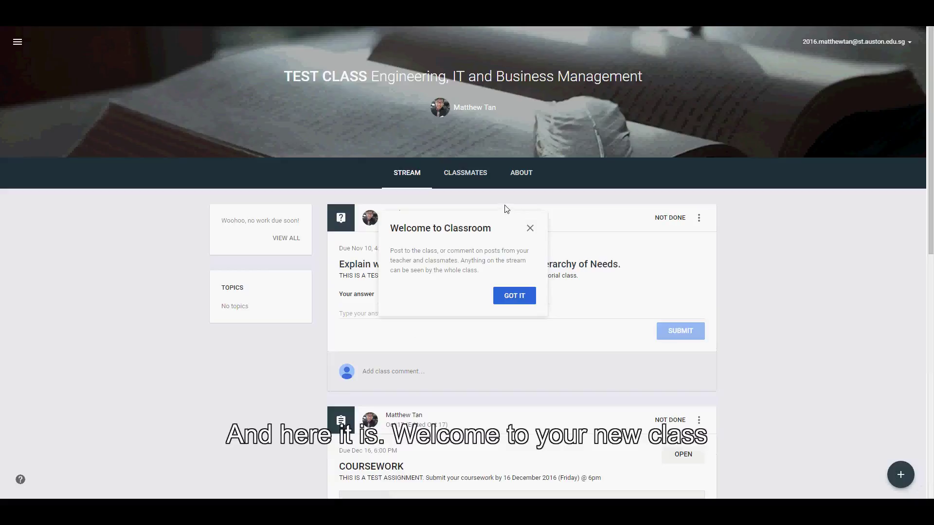
left_click(515, 296)
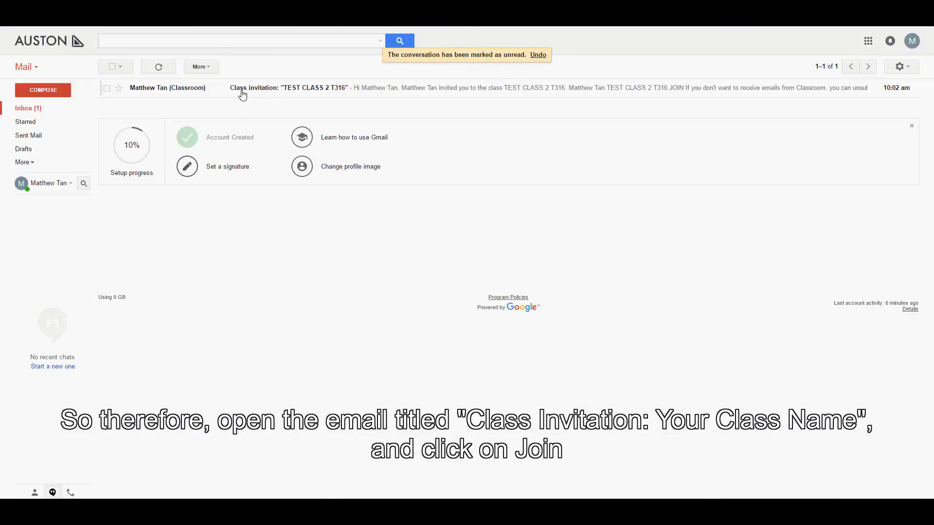
- Open the 'Class invitation: TEST CLASS 2 T316' email and accept the invitation
left_click(306, 92)
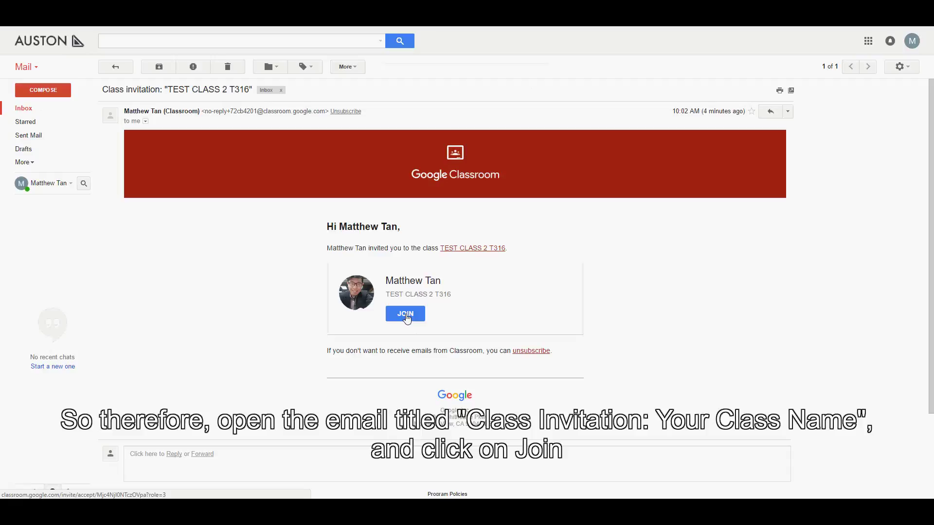
left_click(406, 315)
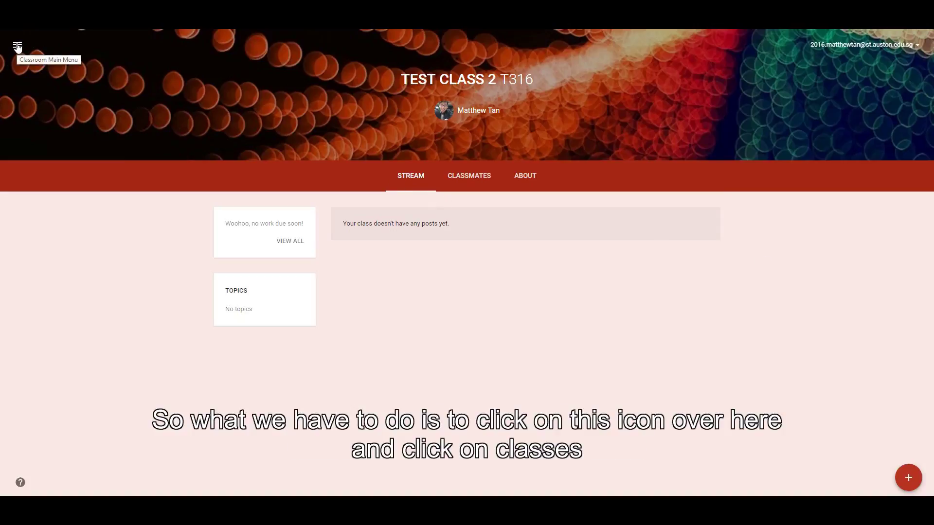
- Go to the Classes list and open the TEST CLASS stream
left_click(17, 47)
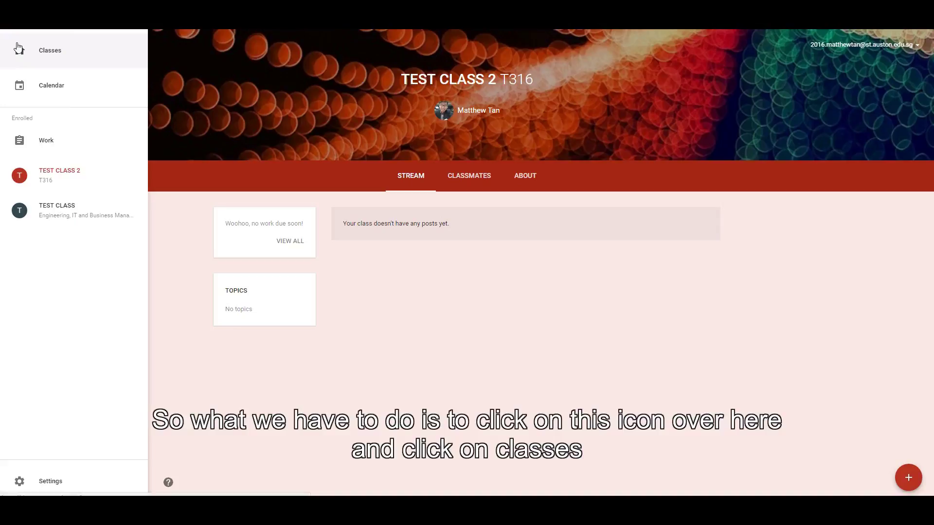
left_click(59, 56)
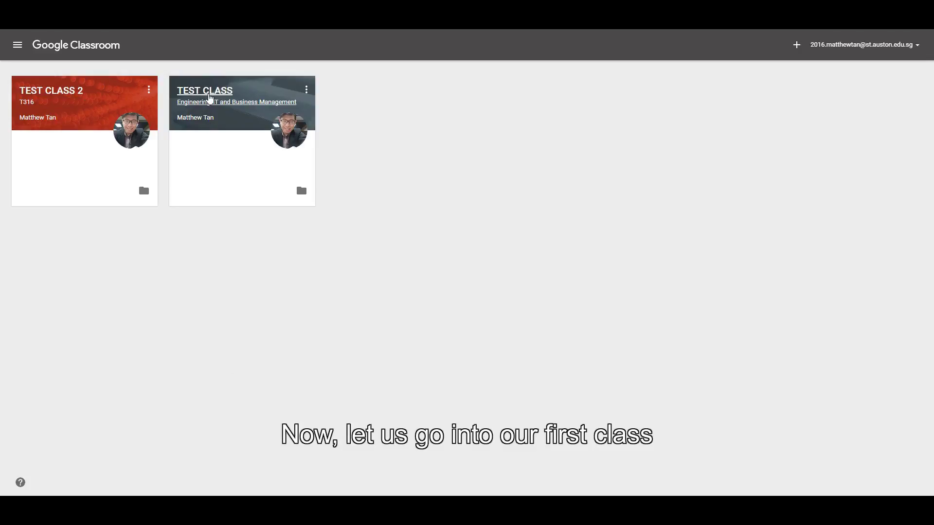
left_click(211, 96)
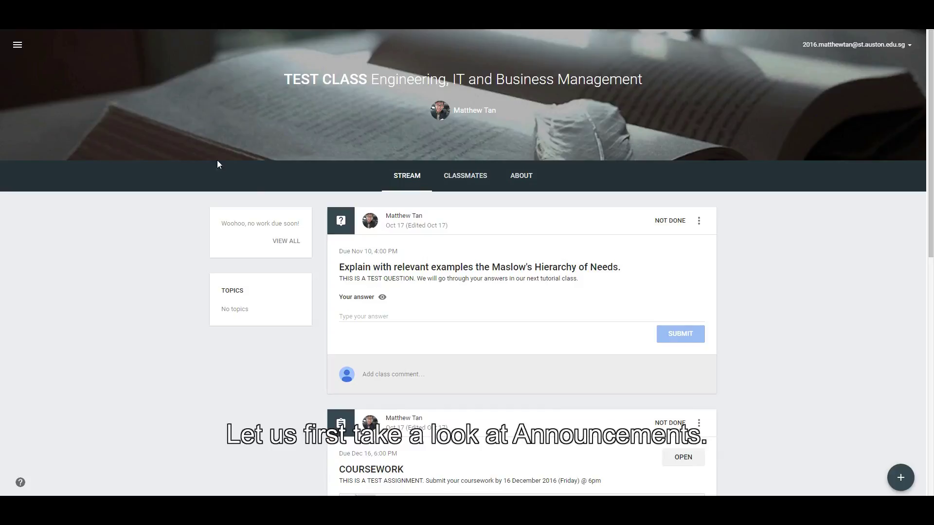
- Open the announcement's A242BUS_pp03.ppt attachment in a new window, then return to the stream
scroll(401, 245, "down", 10)
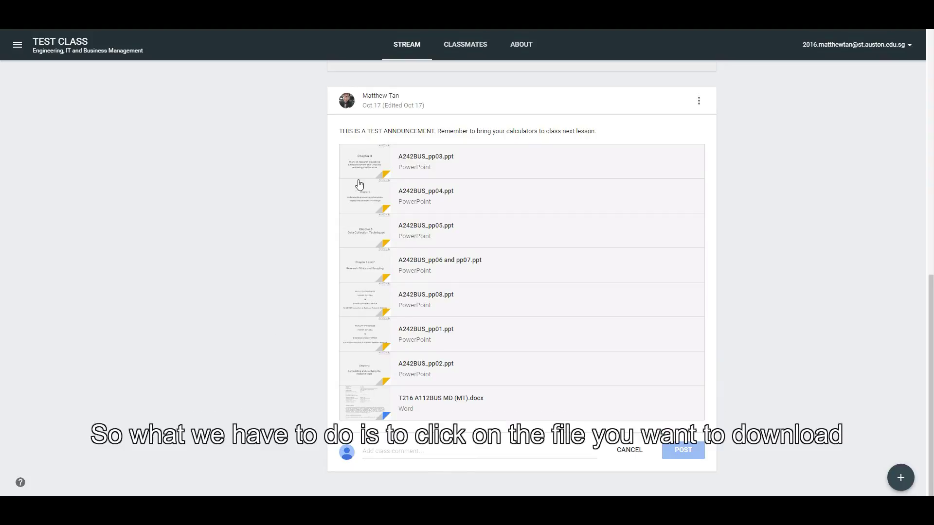
left_click(426, 158)
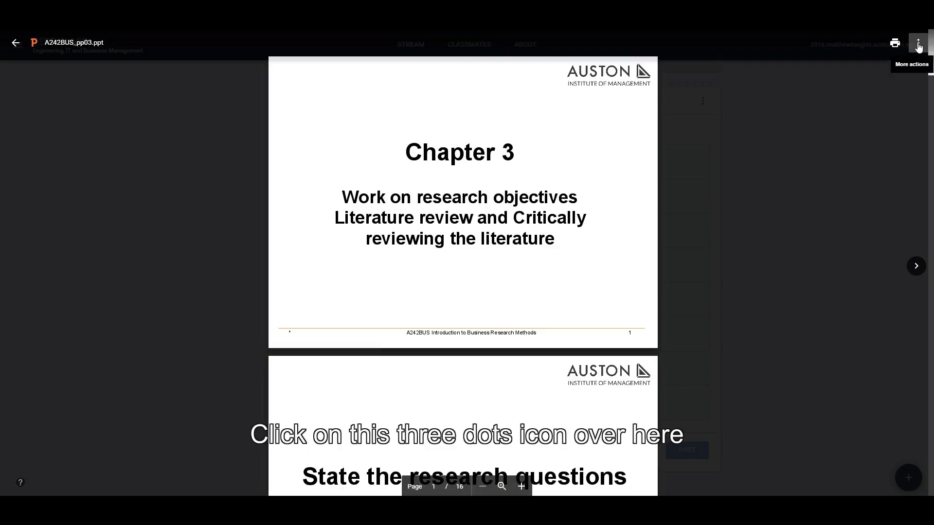
left_click(919, 47)
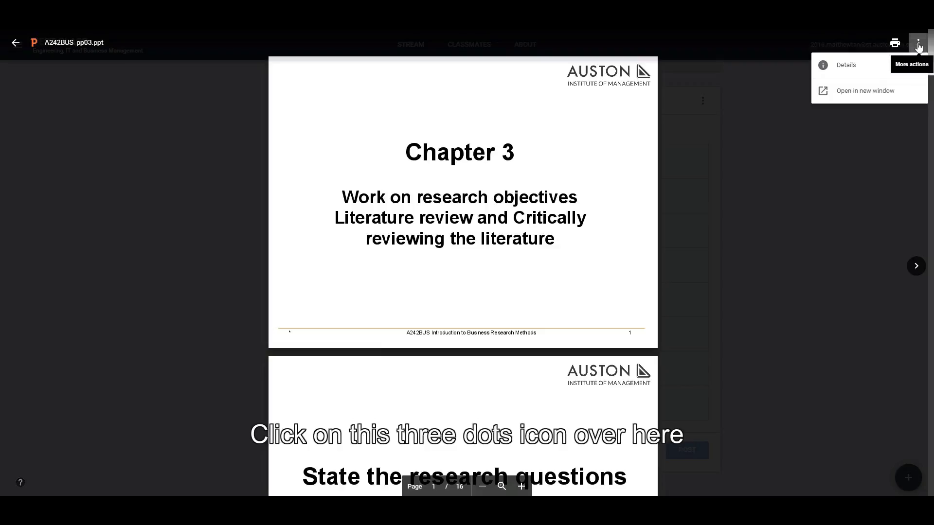
left_click(862, 92)
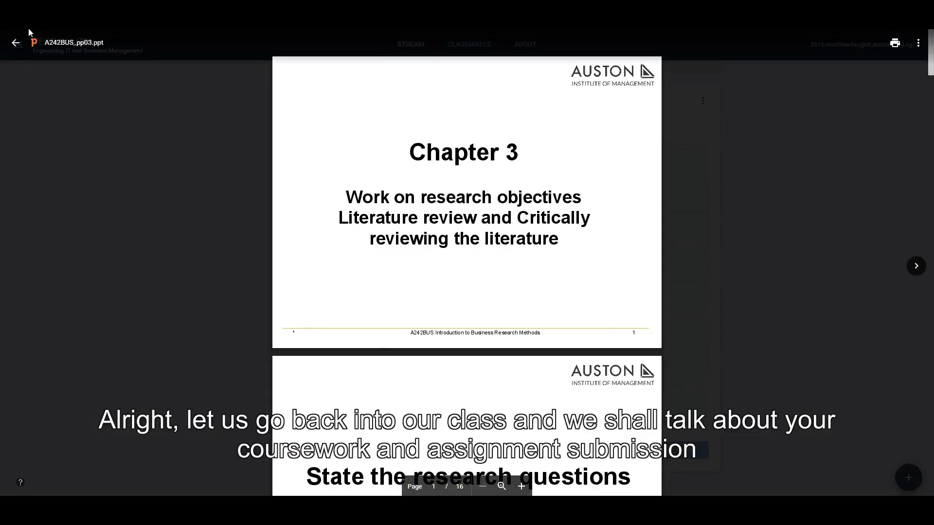
left_click(16, 43)
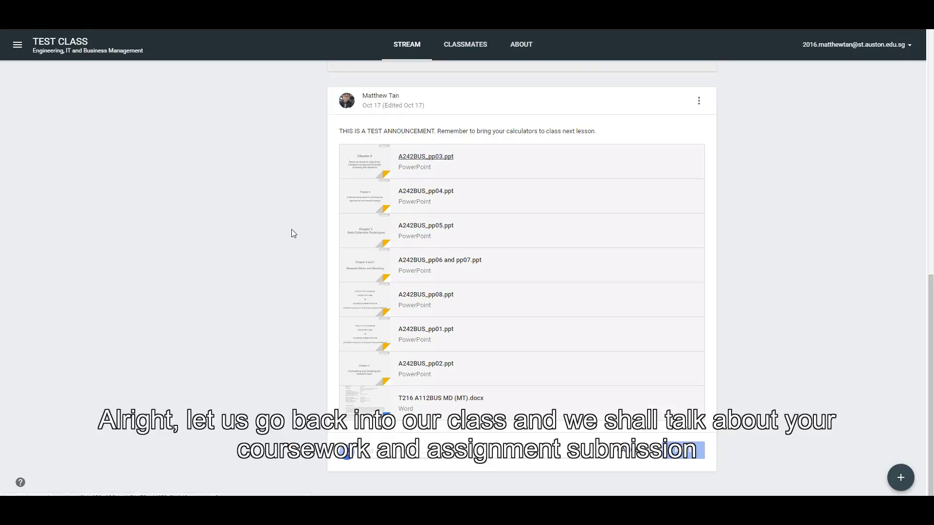
scroll(309, 223, "up", 5)
scroll(313, 225, "down", 1)
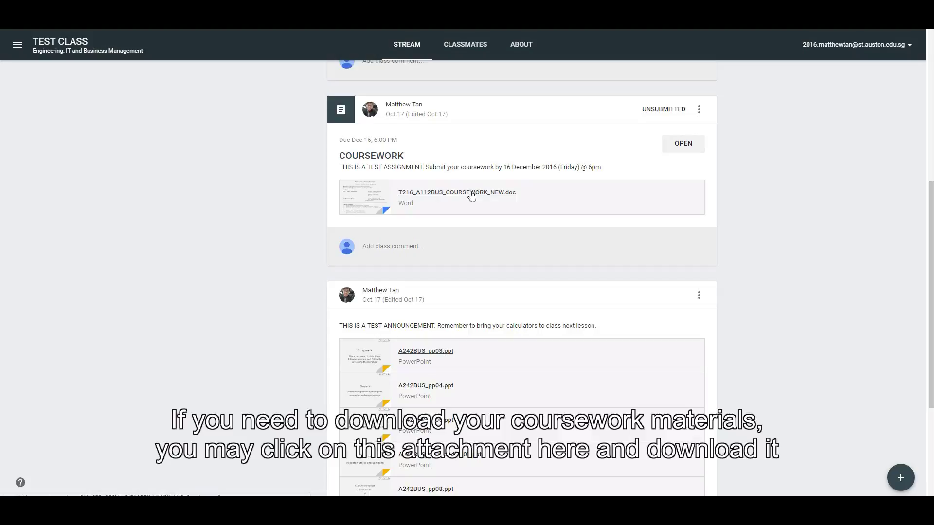
left_click(475, 194)
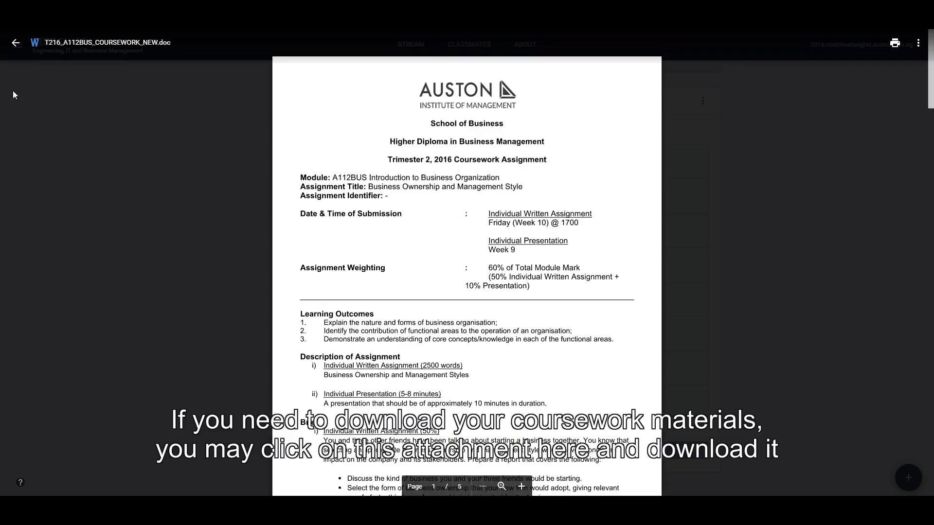
left_click(178, 121)
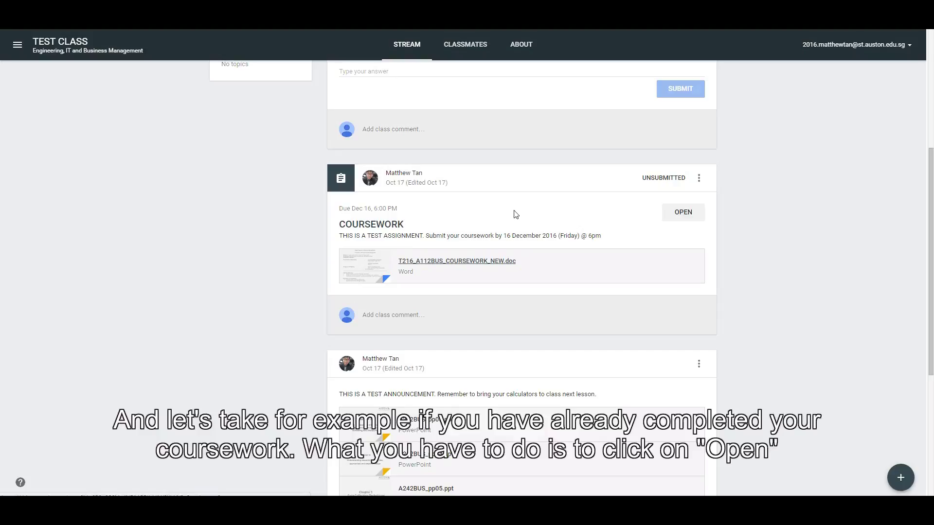
- On the COURSEWORK assignment, choose to add a File from the computer
left_click(683, 213)
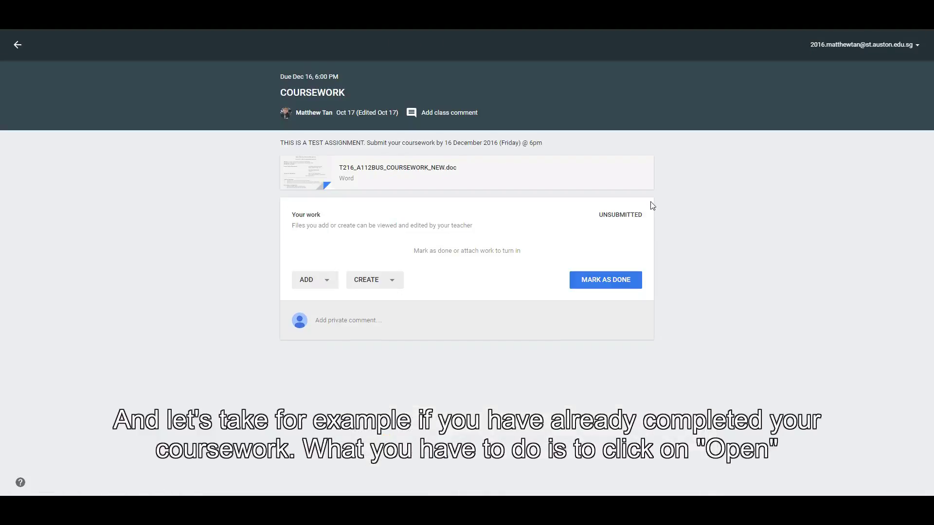
left_click(329, 283)
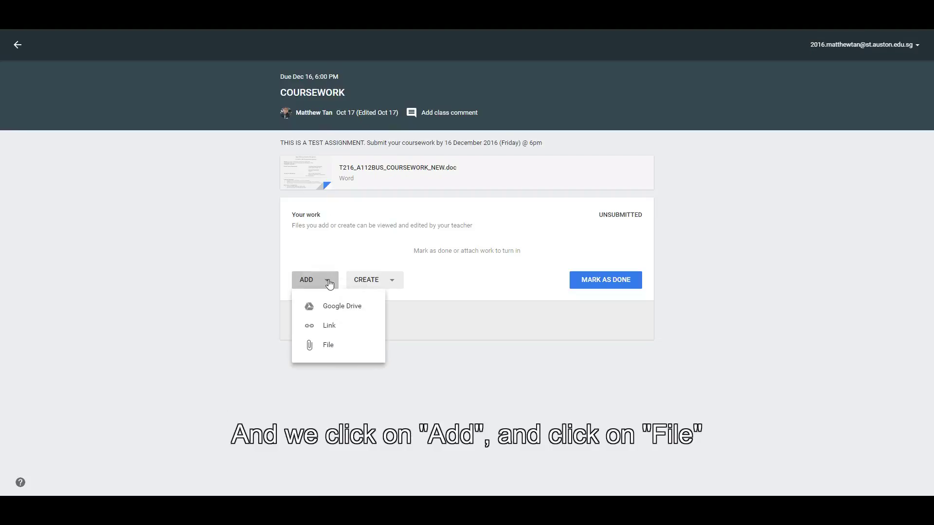
left_click(329, 346)
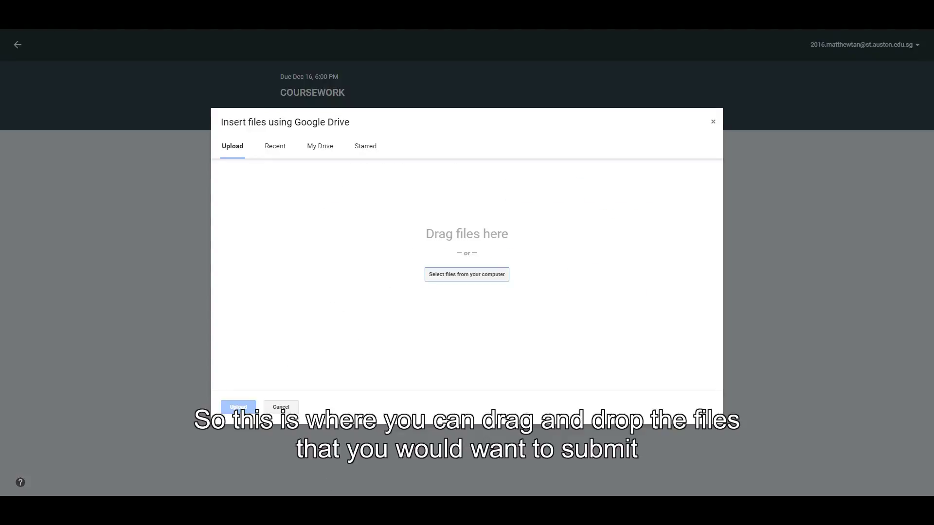
- Drag the coursework .docx, PowerPoint .pptx and Turnitin .pdf from File Explorer into the upload dialog
mouse_move(324, 511)
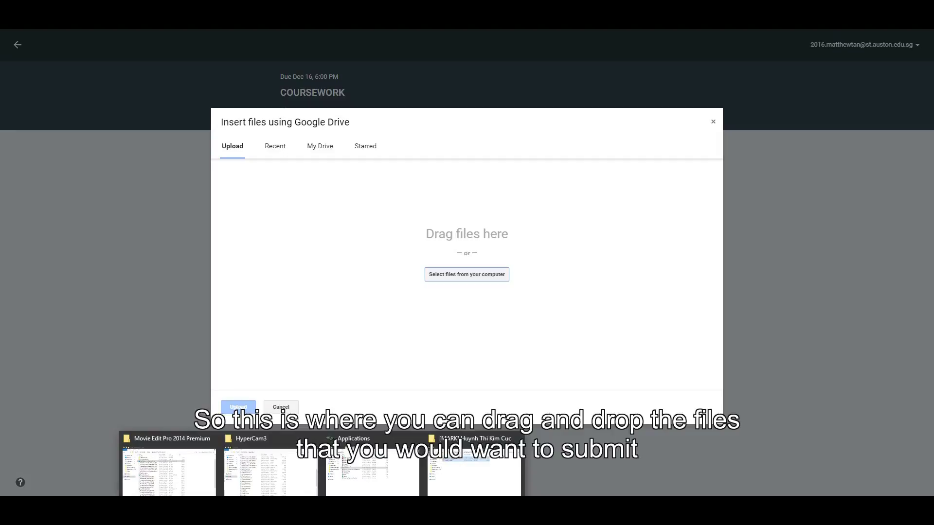
left_click(460, 464)
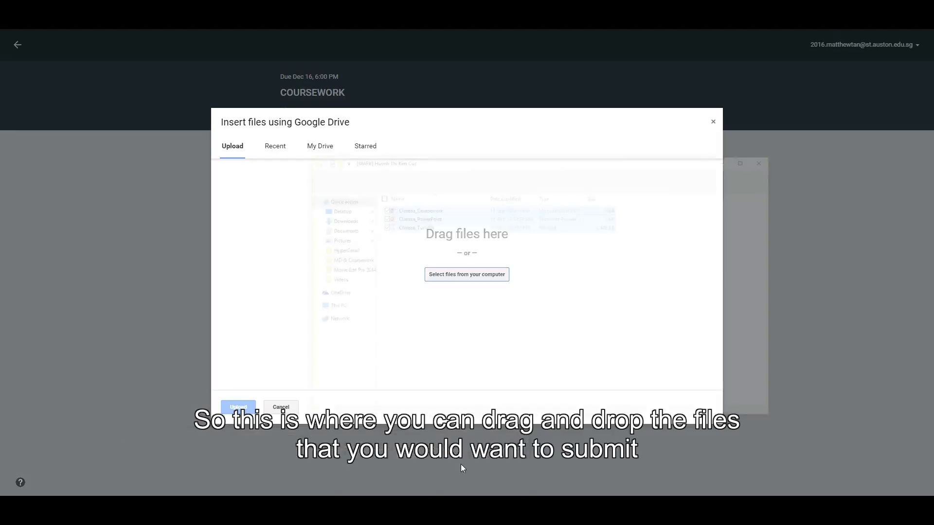
left_click_drag(515, 78, 742, 106)
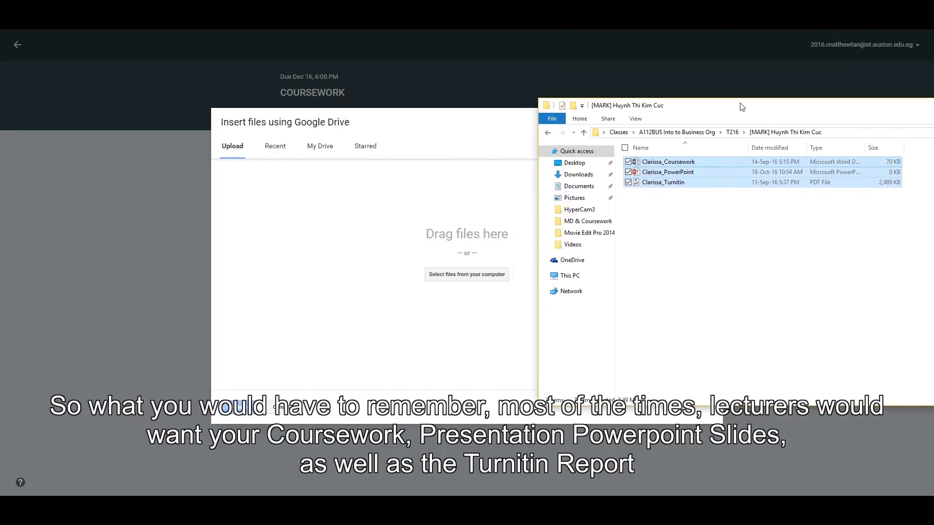
left_click(676, 209)
left_click(679, 164)
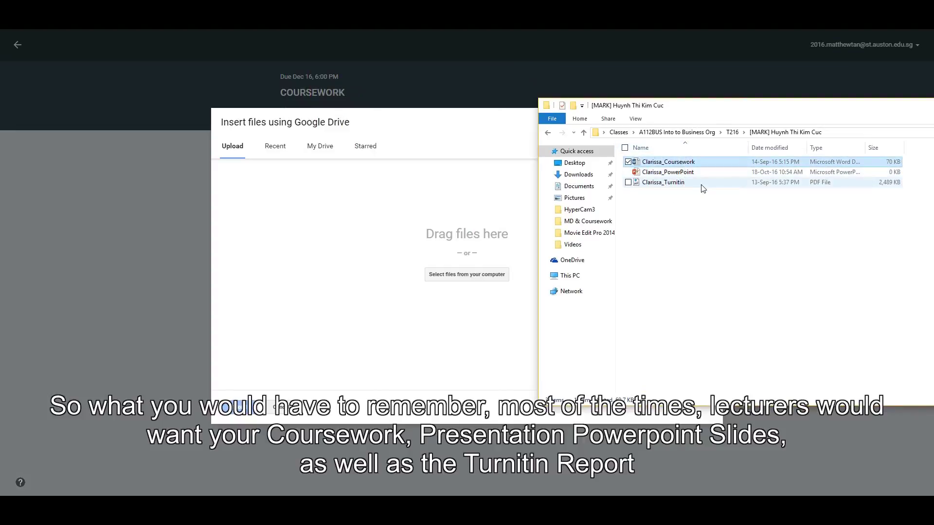
left_click(676, 174)
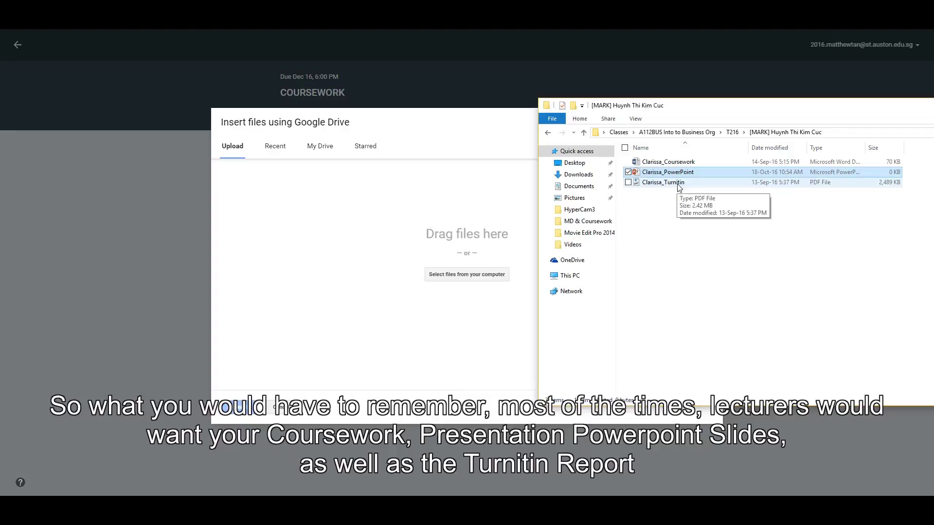
key("Up")
left_click(679, 187, "shift")
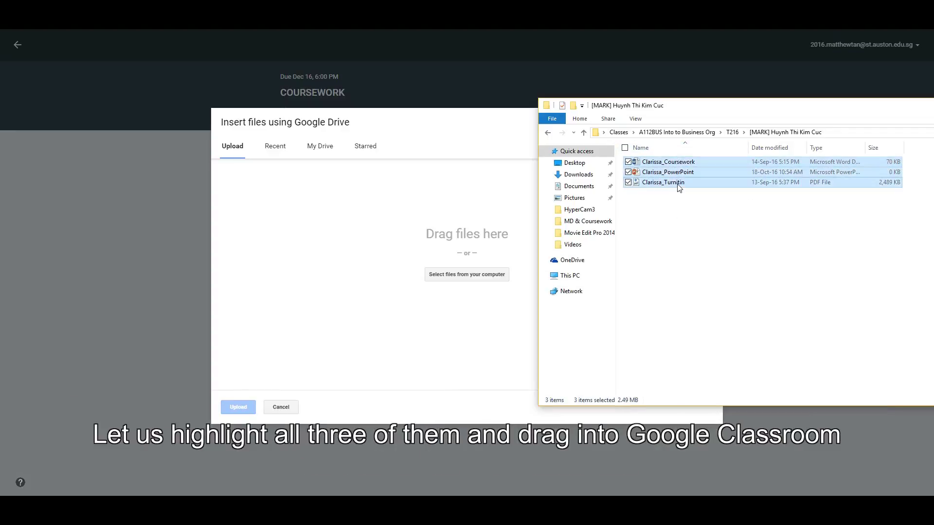
left_click_drag(681, 168, 454, 279)
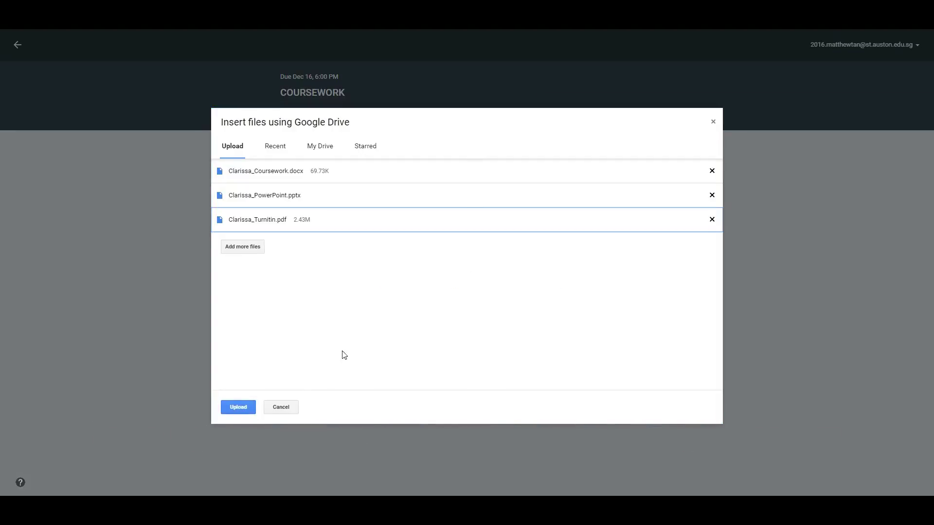
- Upload the three files, turn in COURSEWORK, and go back to the TEST CLASS stream
left_click(238, 409)
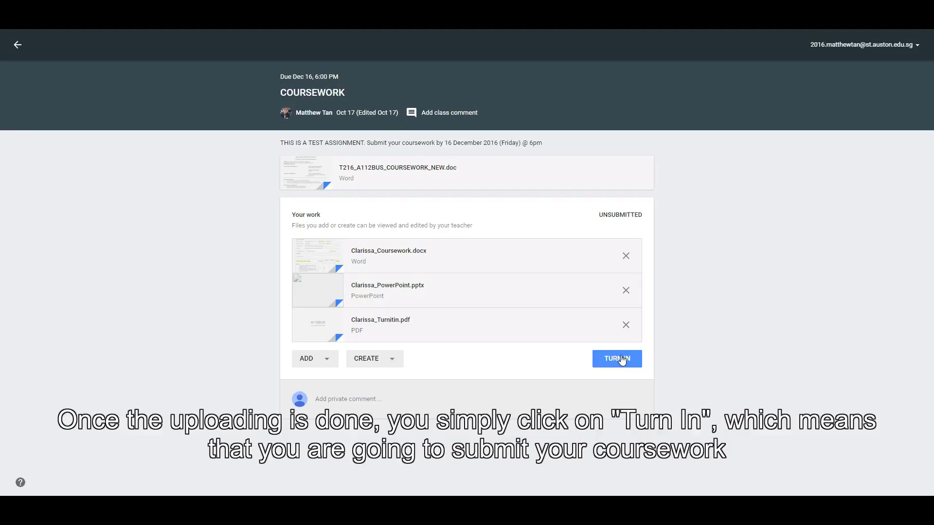
left_click(622, 360)
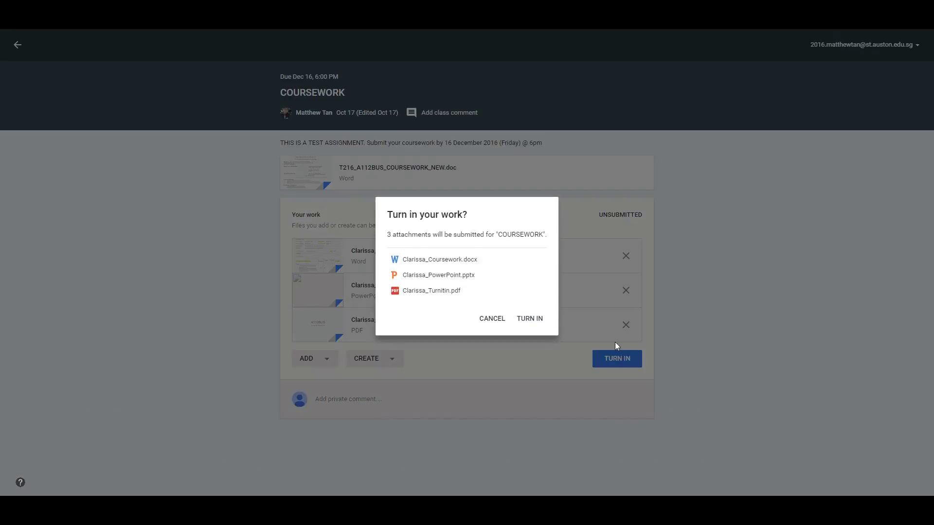
left_click(531, 322)
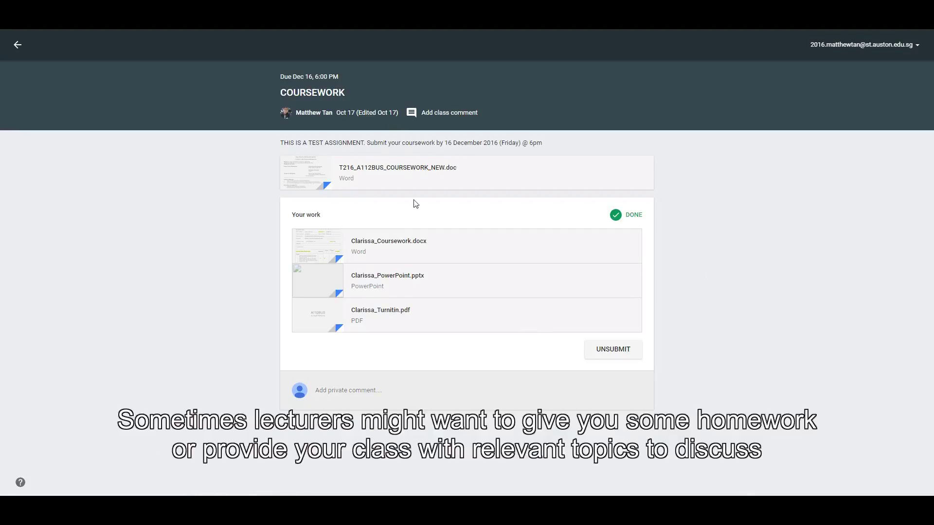
left_click(18, 45)
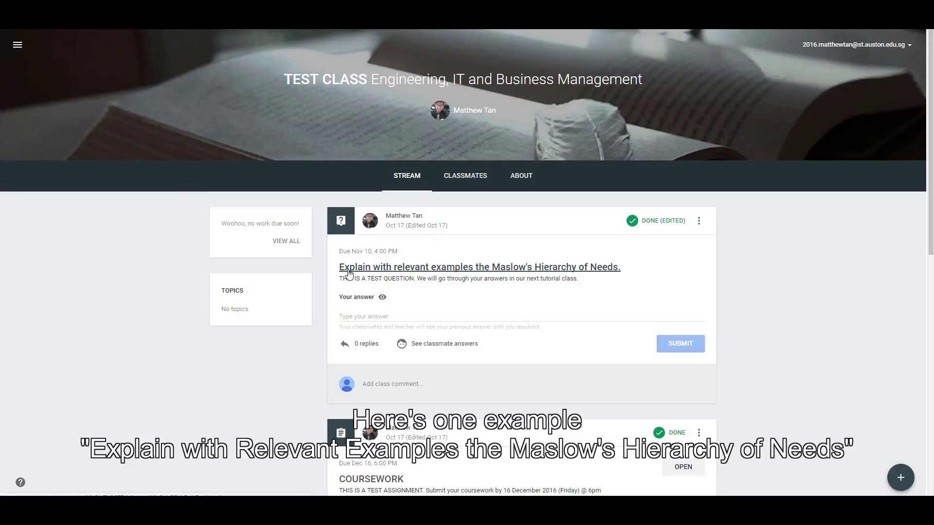
- Answer the Maslow's Hierarchy of Needs question with 'Test Answer 1' and submit it
left_click(394, 316)
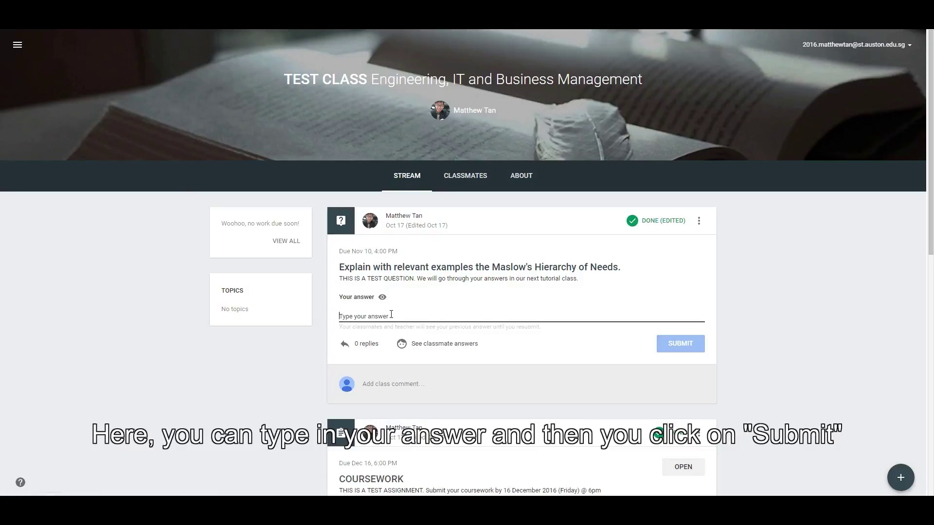
type("T")
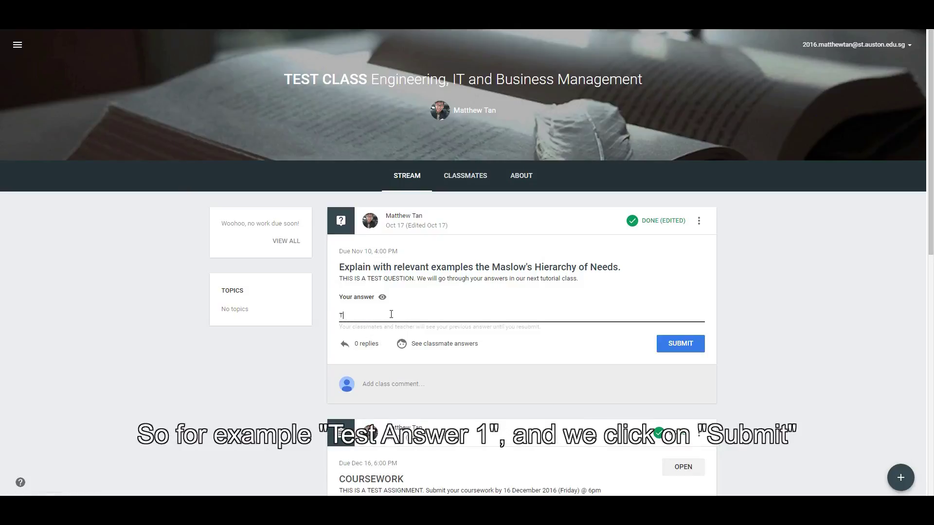
type("est Answer 1")
left_click(680, 343)
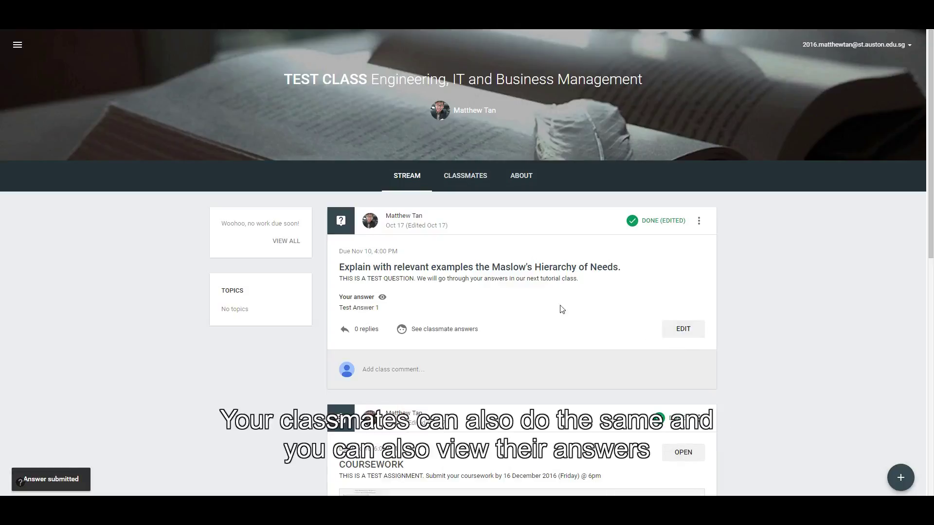
- View classmates' answers to the Maslow question, then return to the Classes home page
left_click(453, 330)
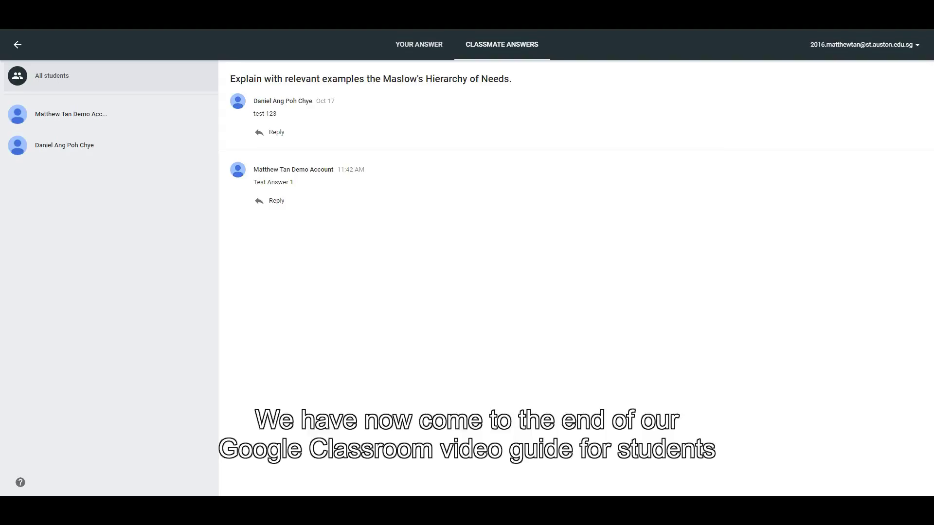
left_click(18, 45)
left_click(19, 49)
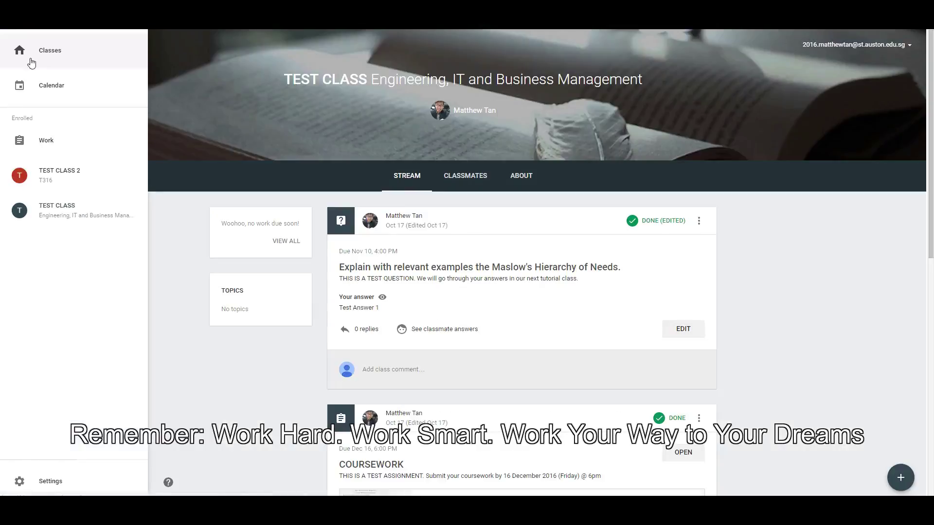
left_click(36, 52)
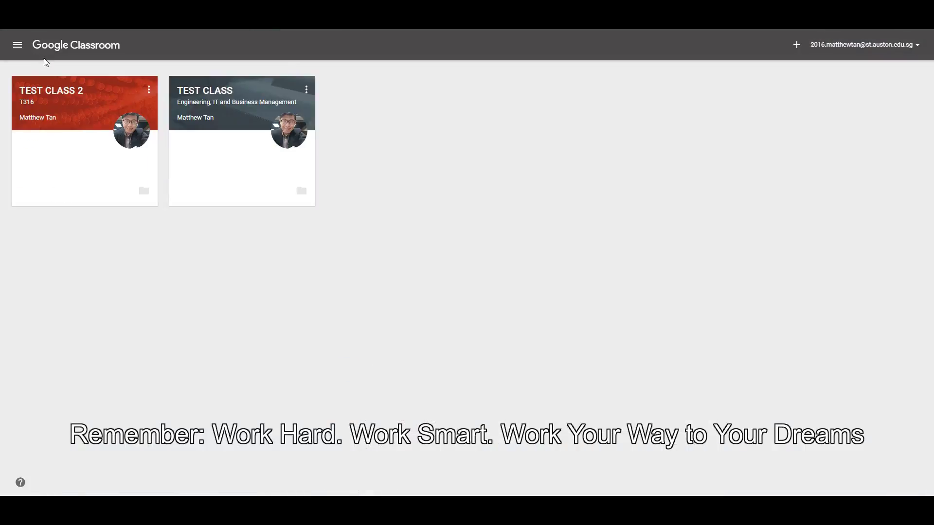